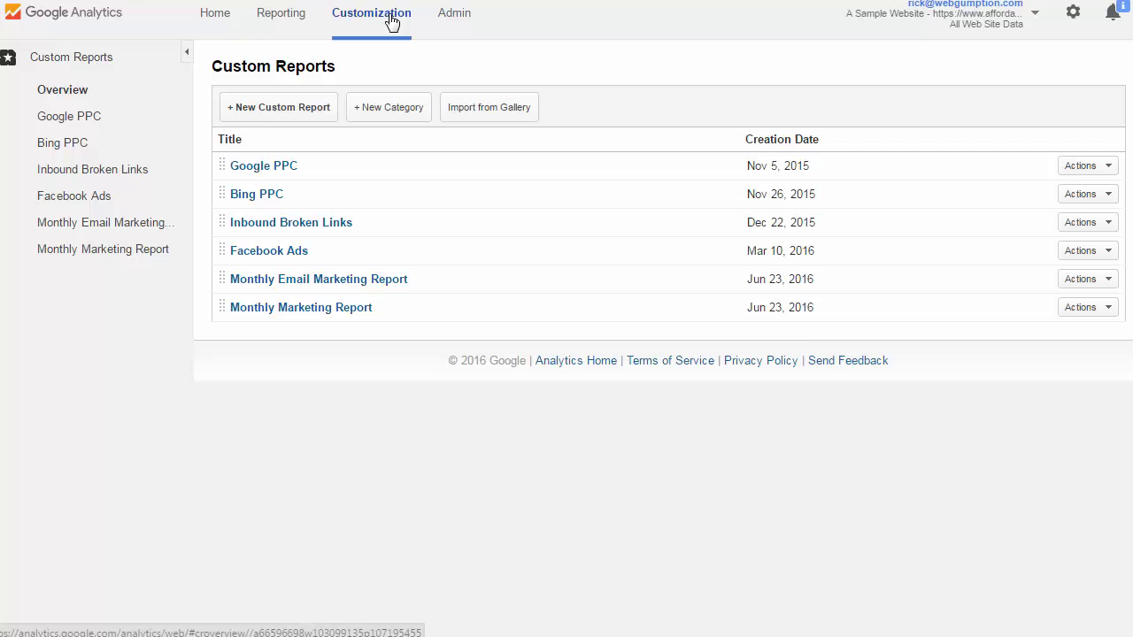
# Create a new custom report and replace its default title with 'Johns Report (email marketing basic)'.
pyautogui.click(280, 116)
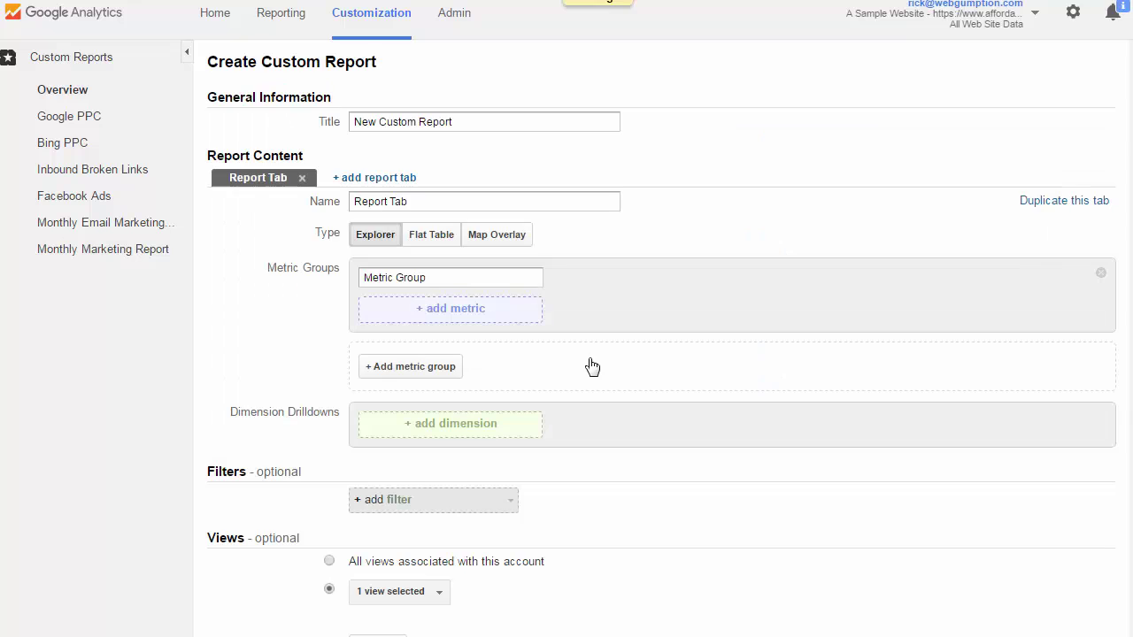
pyautogui.moveTo(478, 121); pyautogui.dragTo(254, 95)
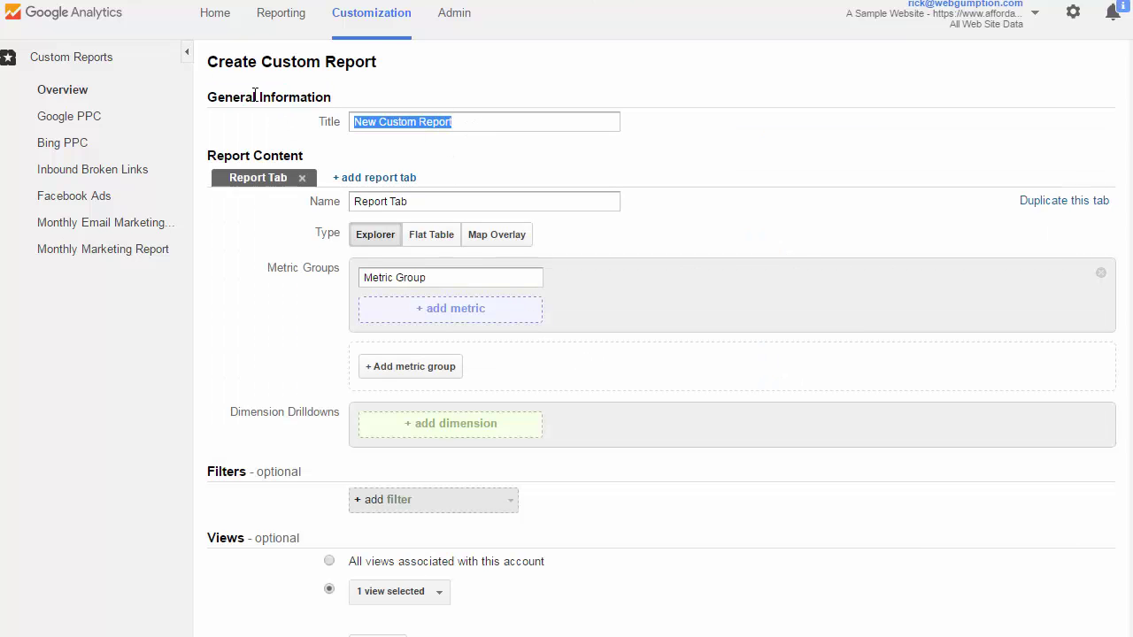
pyautogui.write('Johns ')
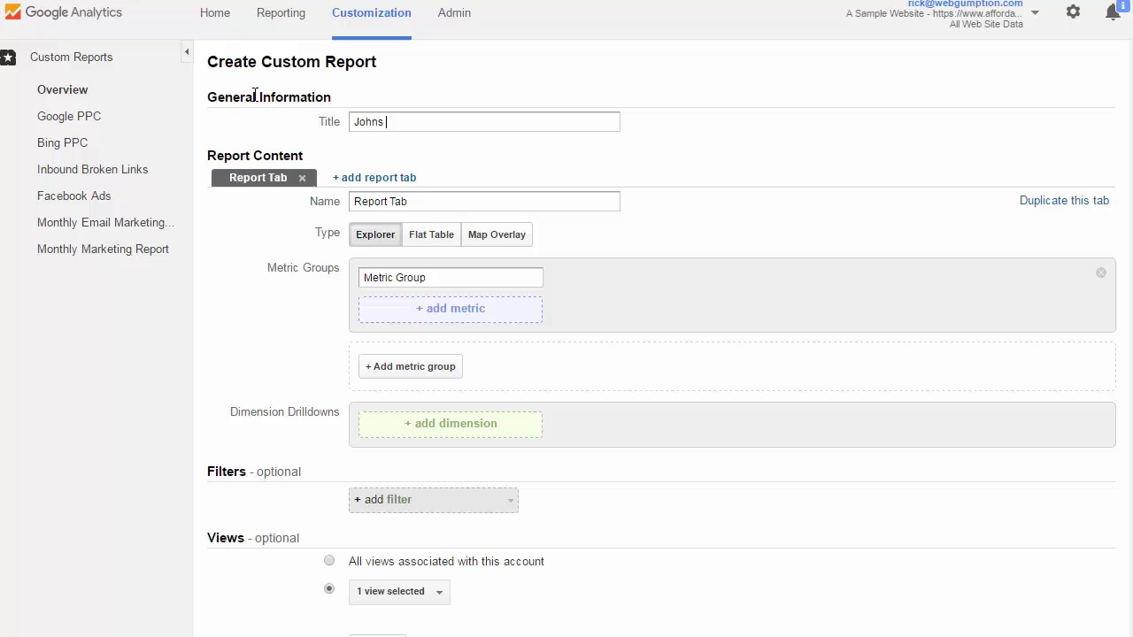
pyautogui.write('Report (email marketing')
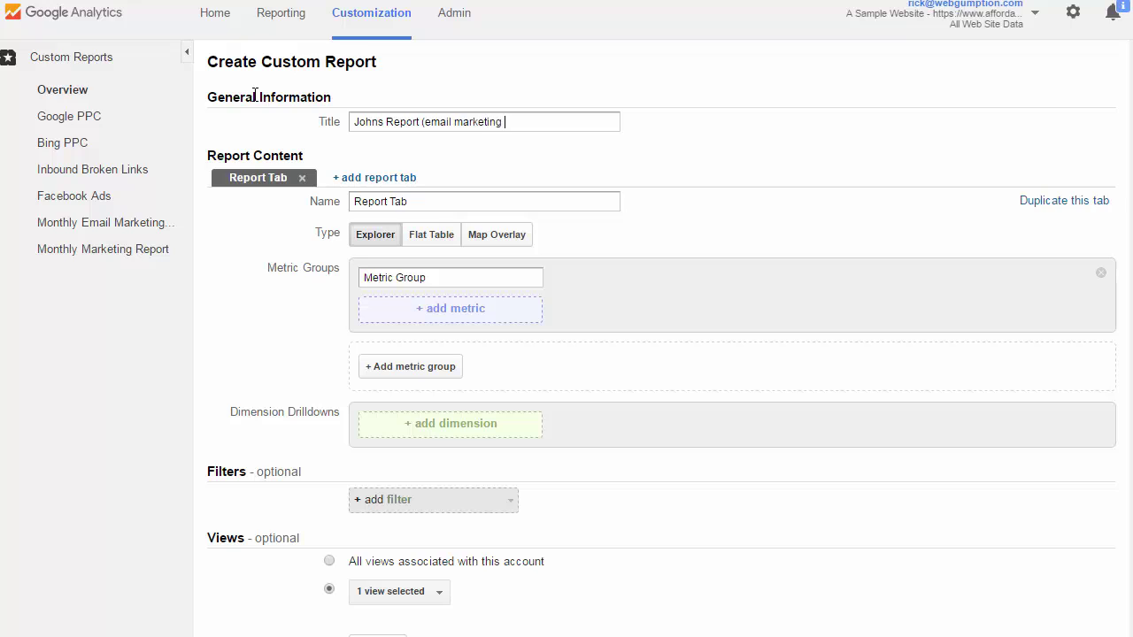
pyautogui.write(' basic)')
# Search the metric list for 'revenue' and add Revenue as the report's first metric.
pyautogui.scroll(-2, 845, 247)
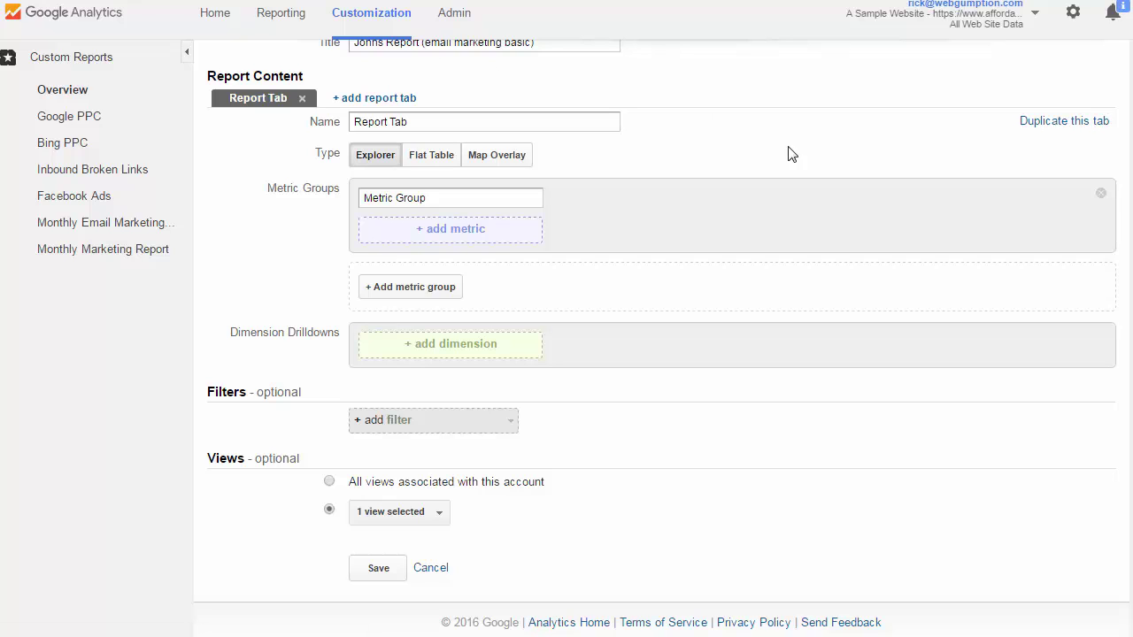
pyautogui.click(460, 238)
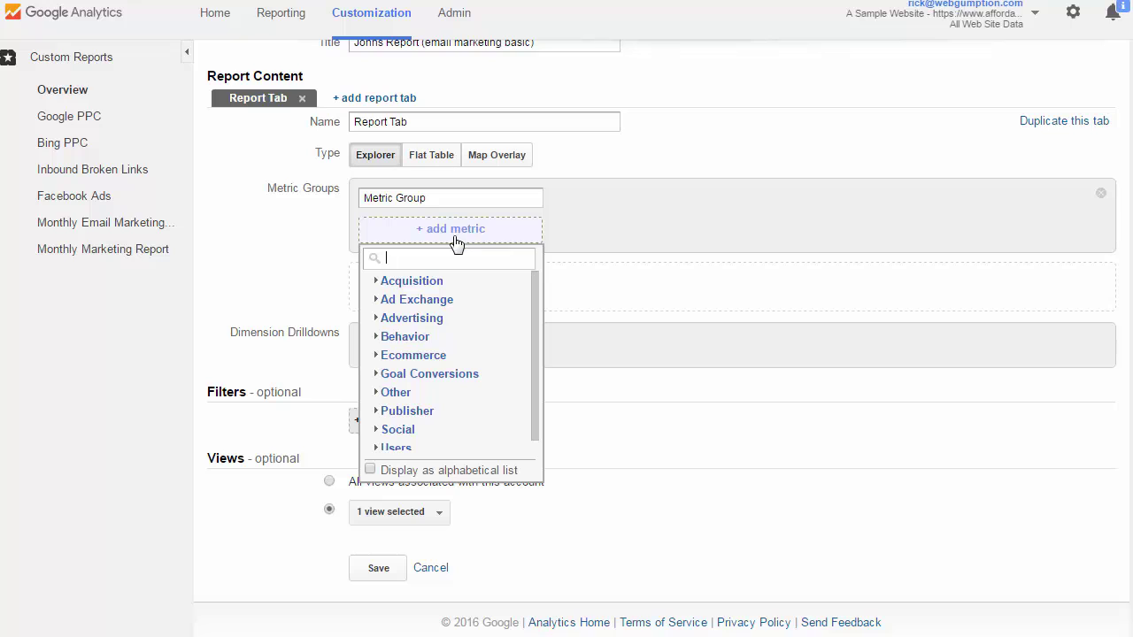
pyautogui.click(409, 257)
pyautogui.write('re')
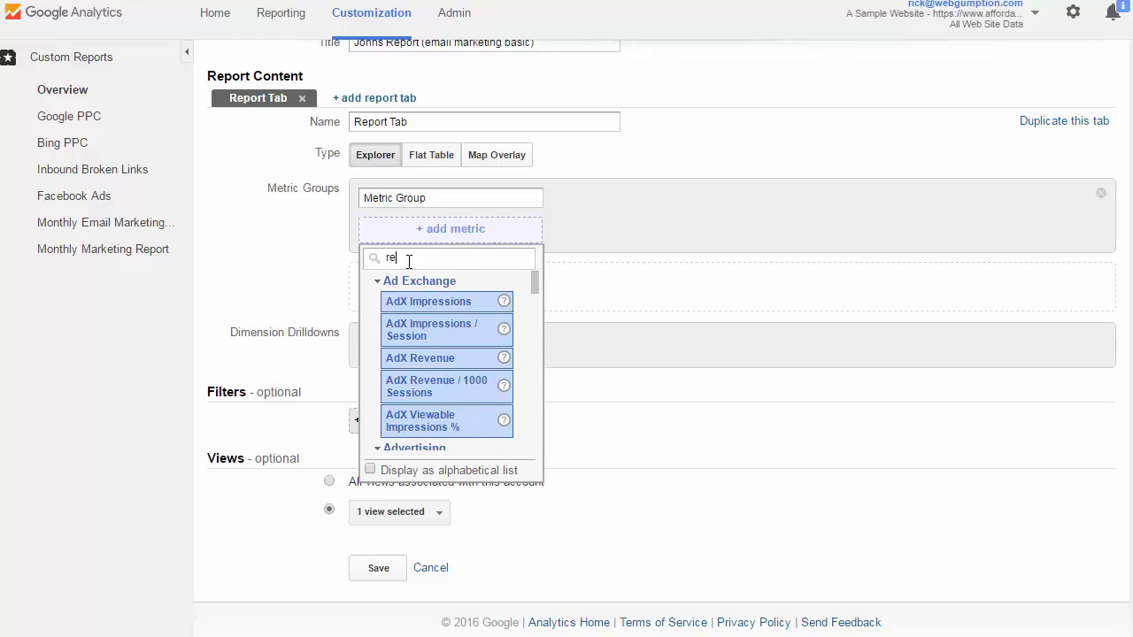
pyautogui.write('venue')
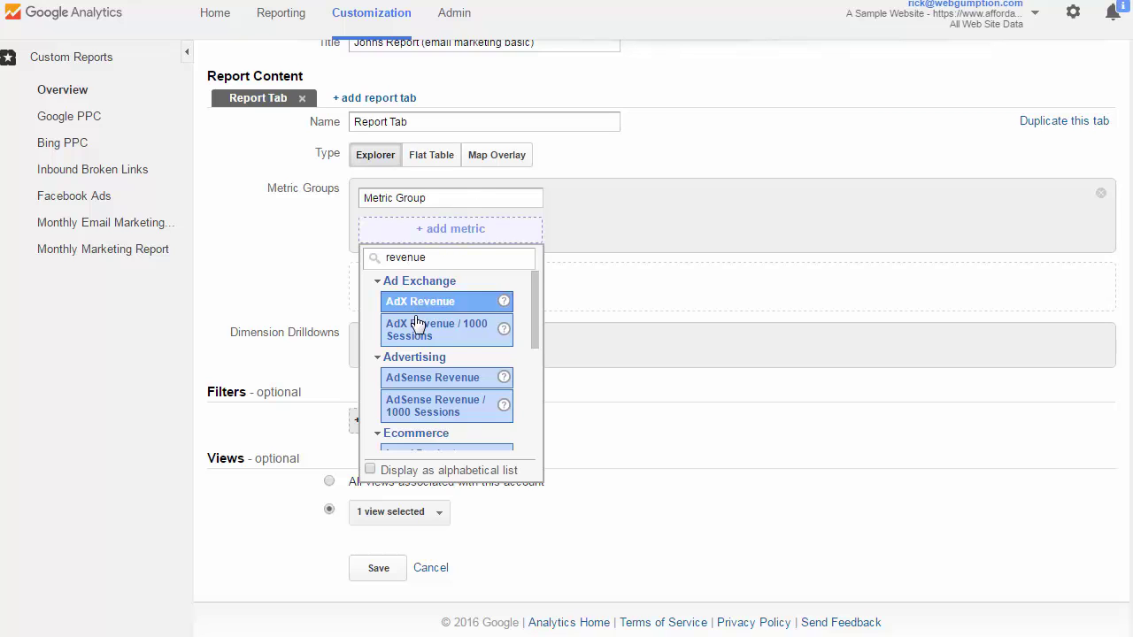
pyautogui.scroll(-2, 416, 323)
pyautogui.scroll(-2, 439, 354)
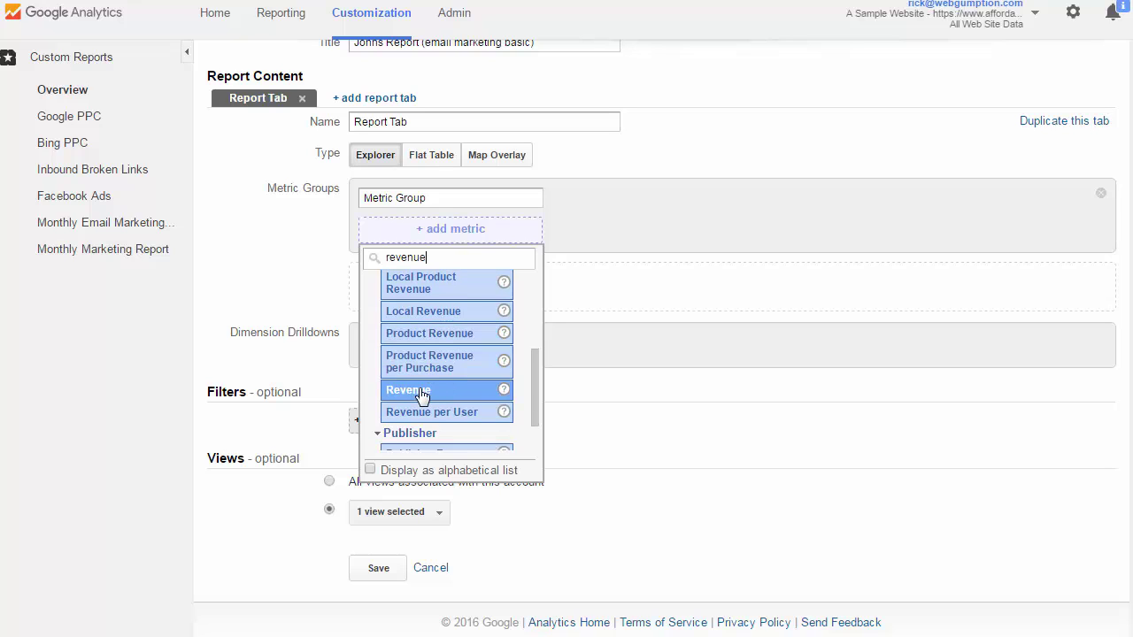
pyautogui.click(421, 391)
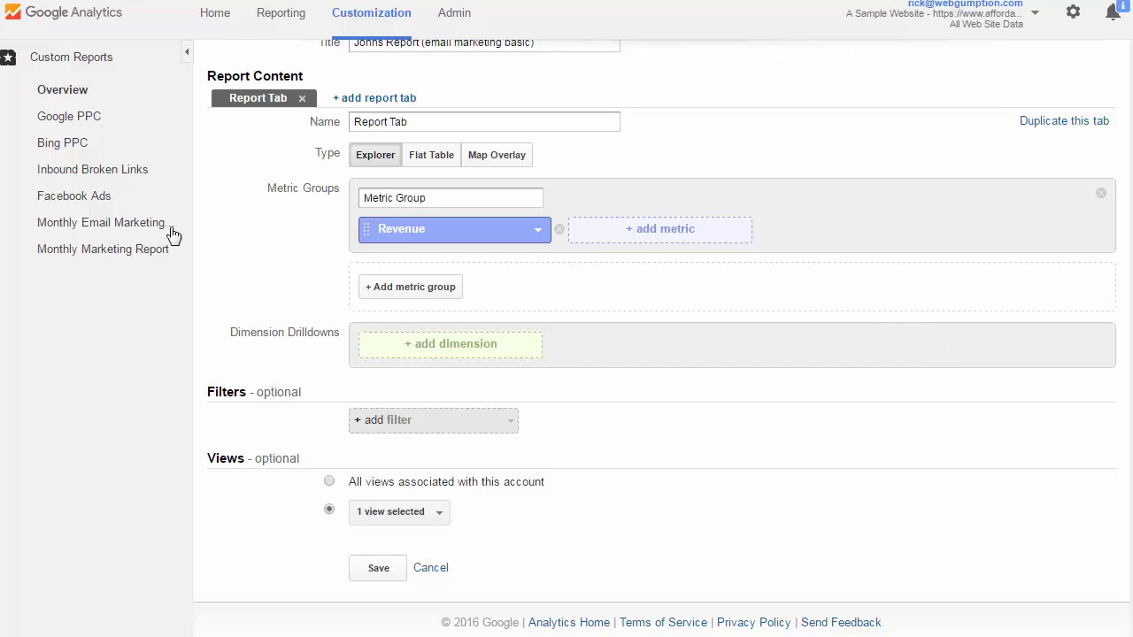
# Add Campaign as the first dimension drilldown, paired with the Revenue metric.
pyautogui.click(455, 354)
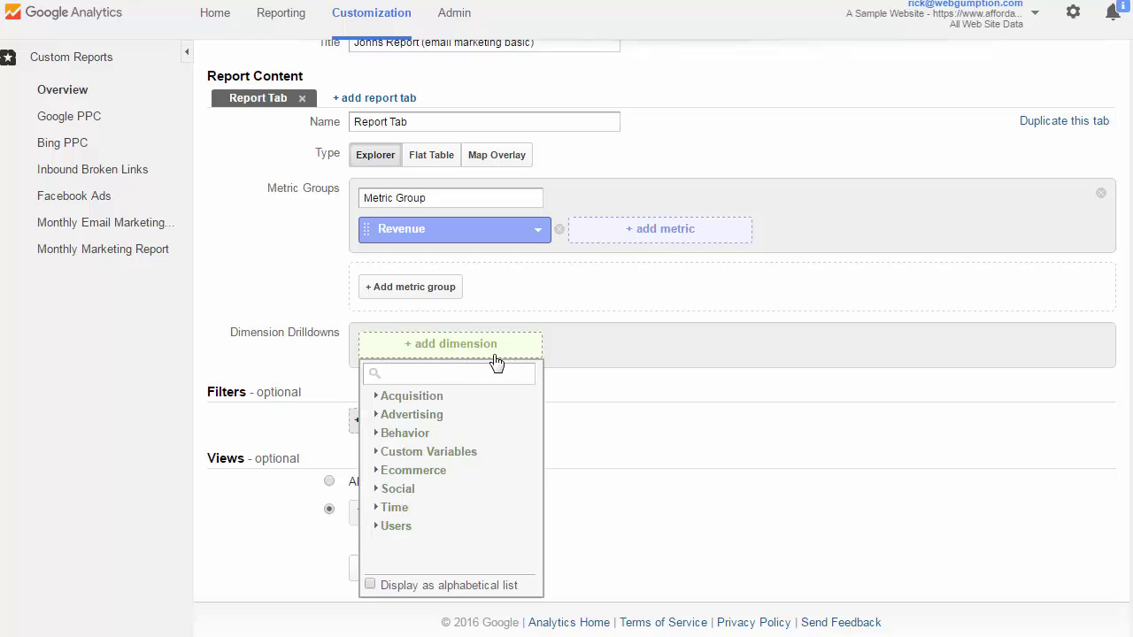
pyautogui.write('camp')
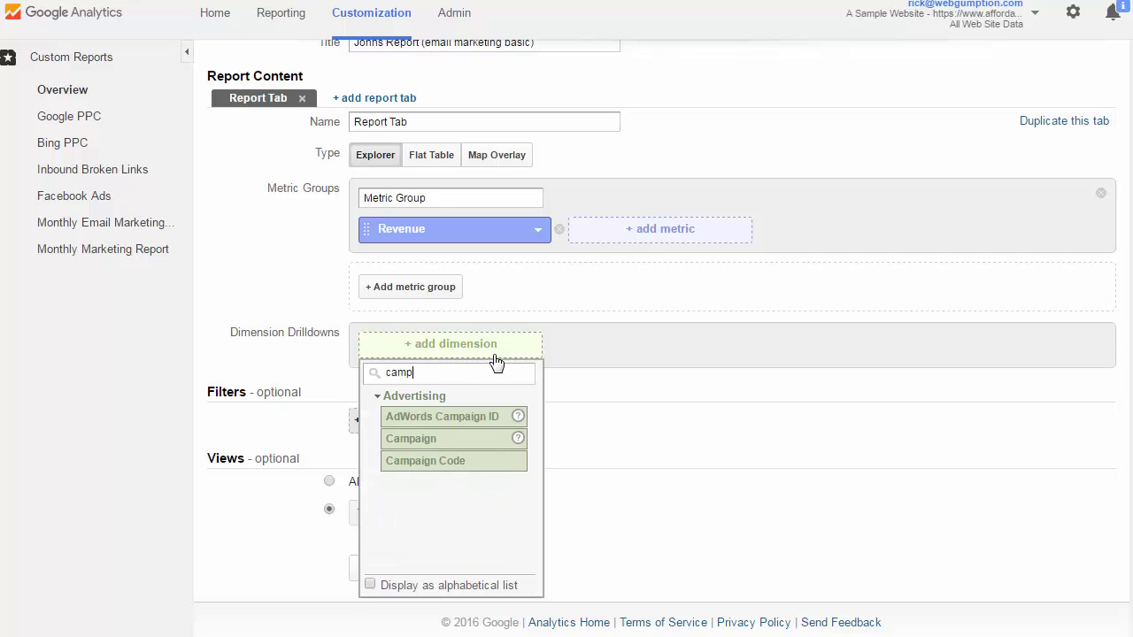
pyautogui.write('ai')
pyautogui.click(410, 439)
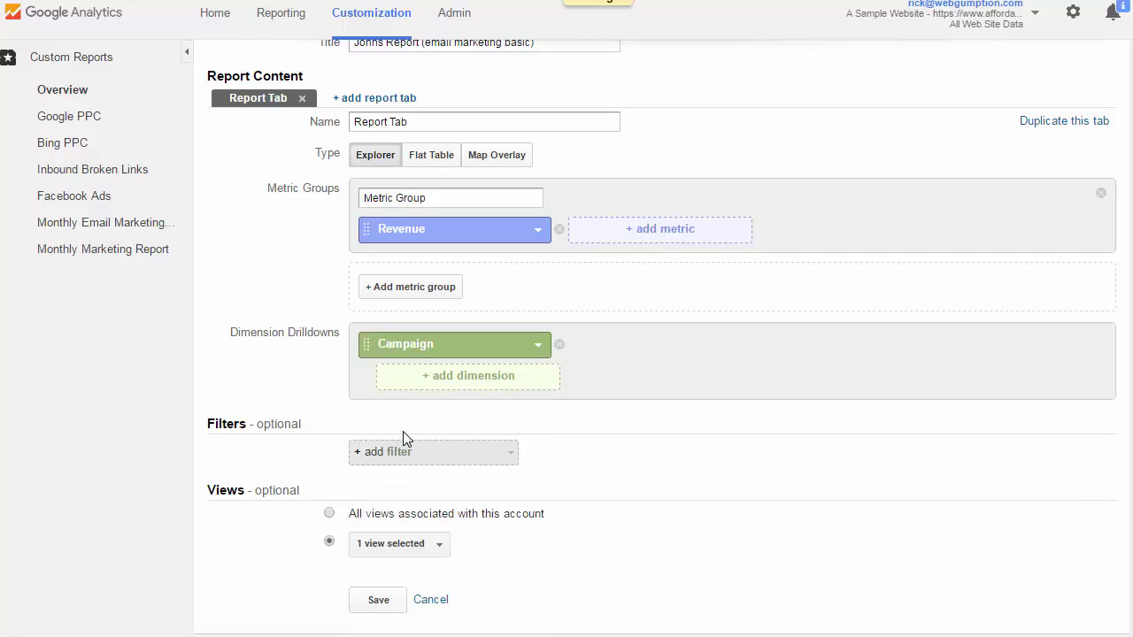
pyautogui.scroll(-1, 766, 493)
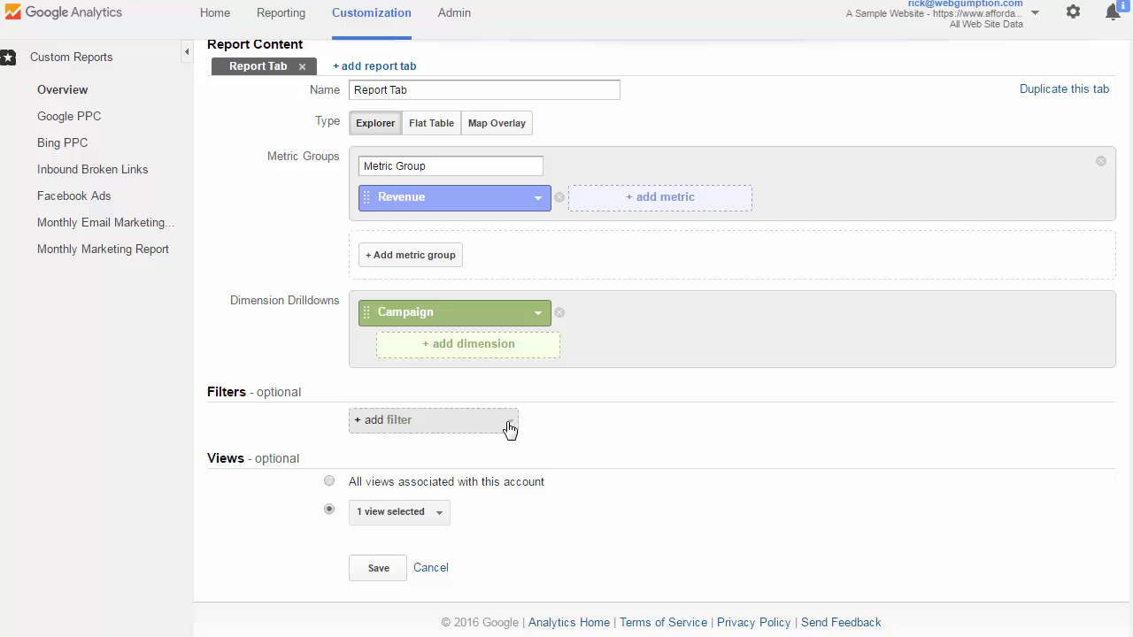
# Add a report filter on the Medium dimension.
pyautogui.click(439, 428)
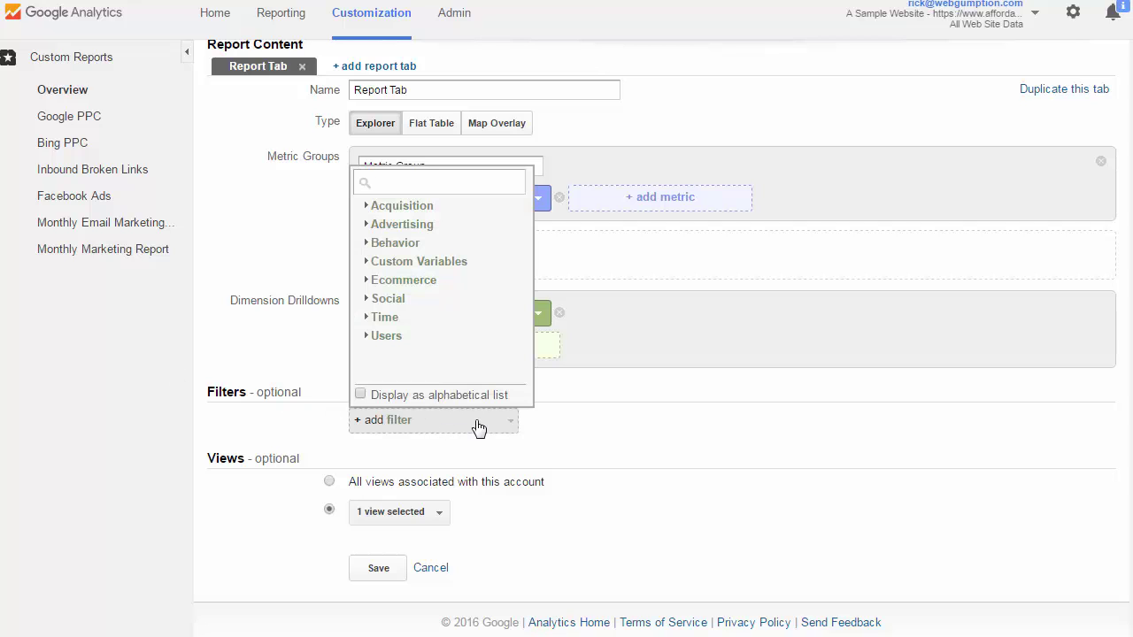
pyautogui.write('mediu')
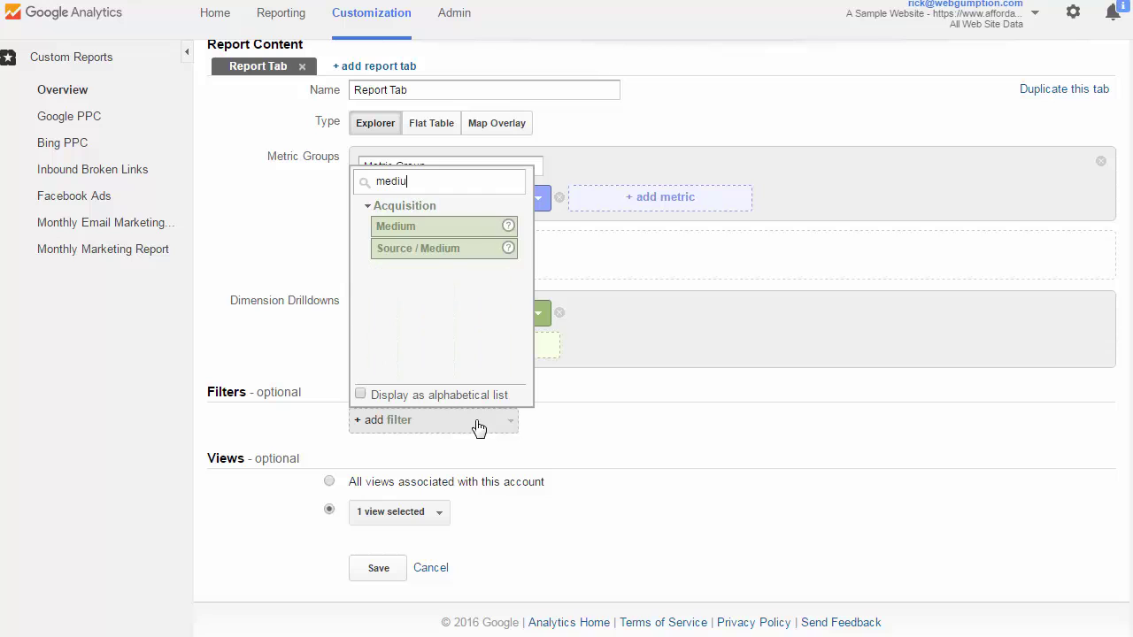
pyautogui.write('m')
pyautogui.click(431, 227)
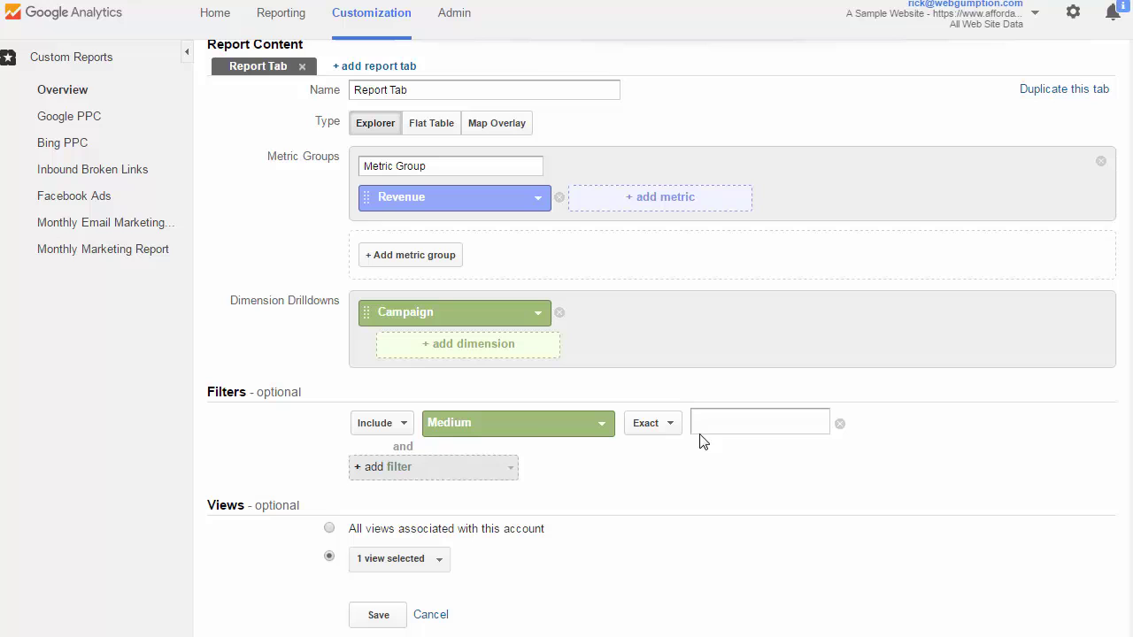
pyautogui.click(699, 432)
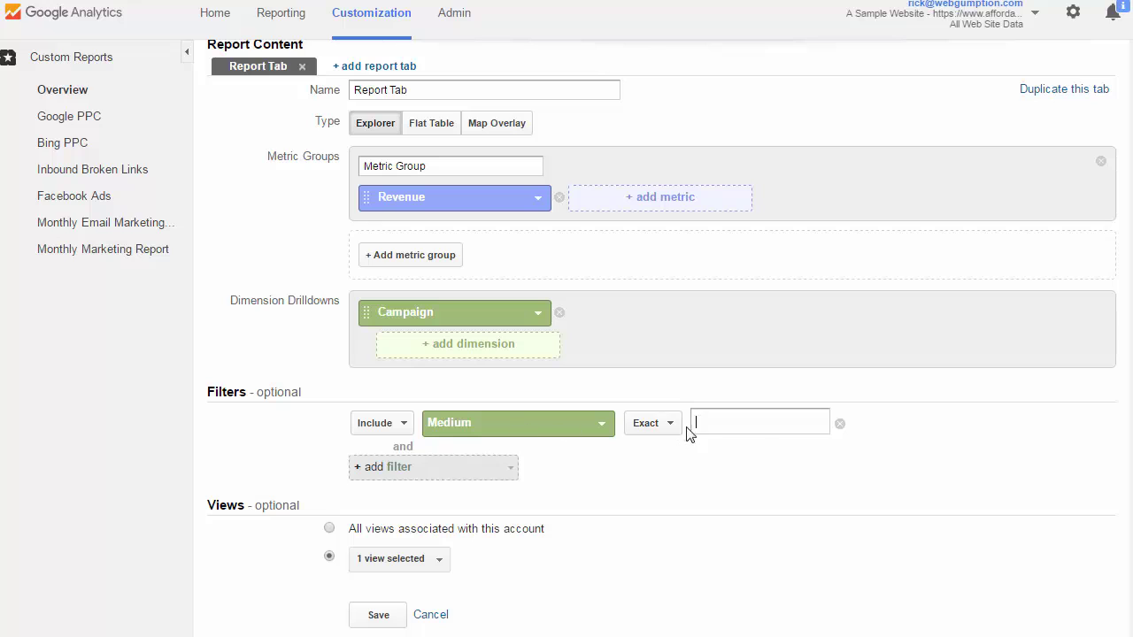
# Set the Medium filter to Include, Exact match, with the value 'email'.
pyautogui.click(403, 428)
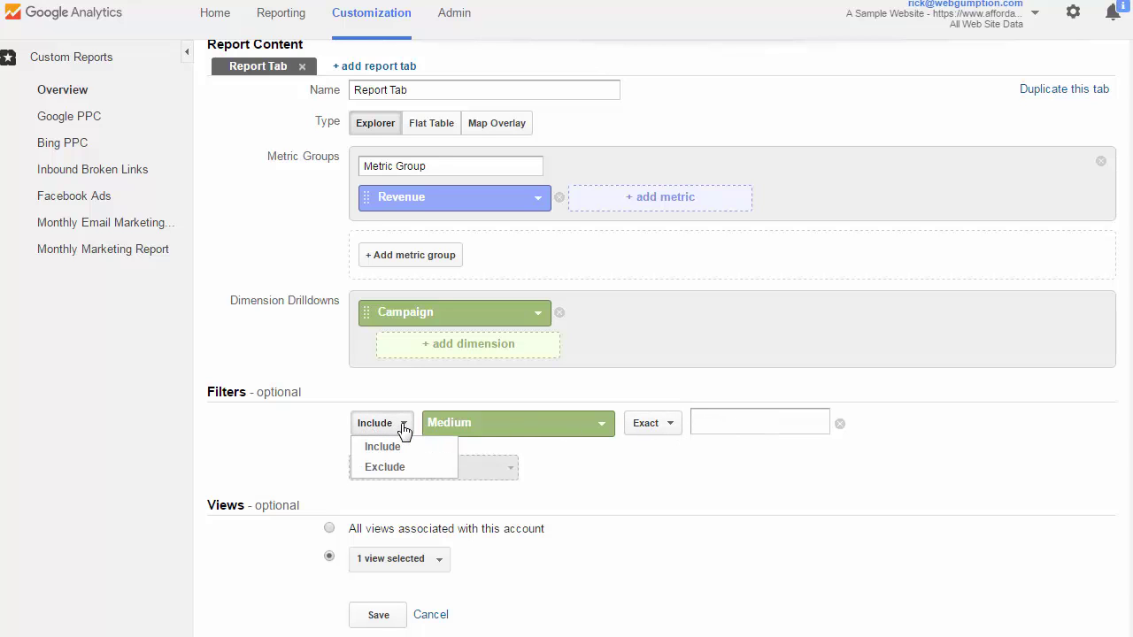
pyautogui.click(404, 429)
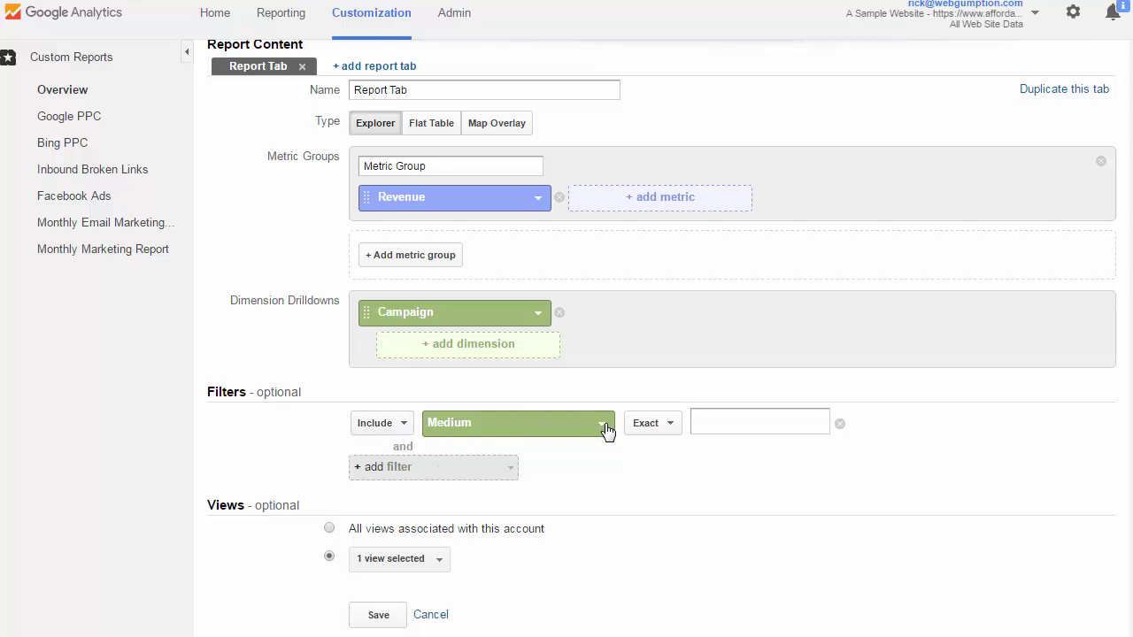
pyautogui.click(676, 428)
pyautogui.click(676, 428)
pyautogui.write('e')
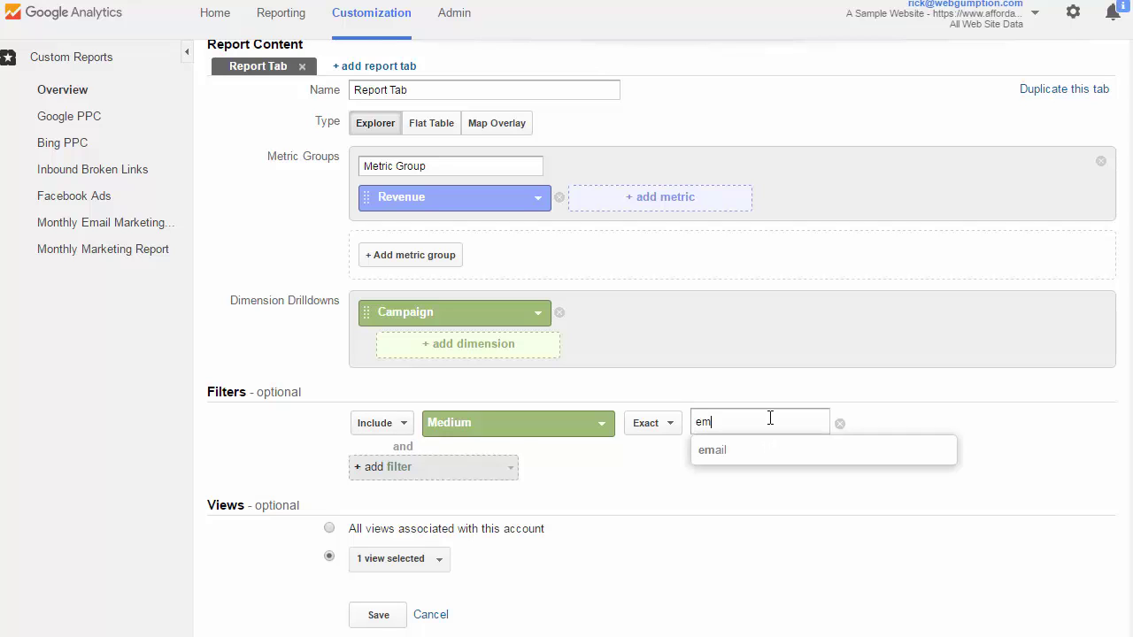
pyautogui.write('m')
pyautogui.click(744, 454)
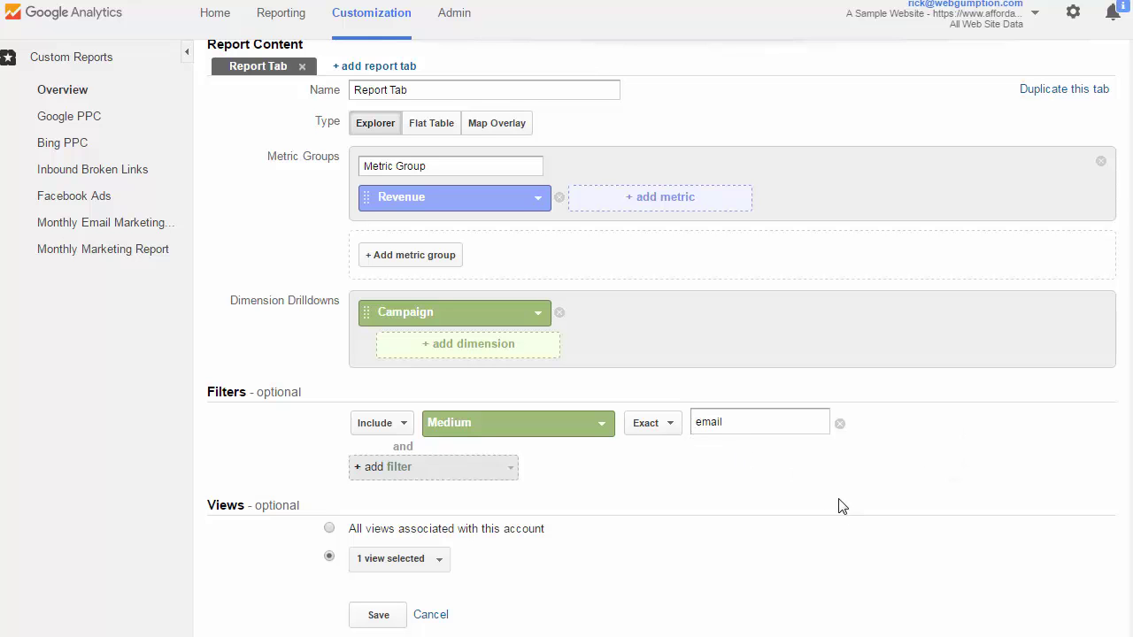
pyautogui.scroll(1, 917, 498)
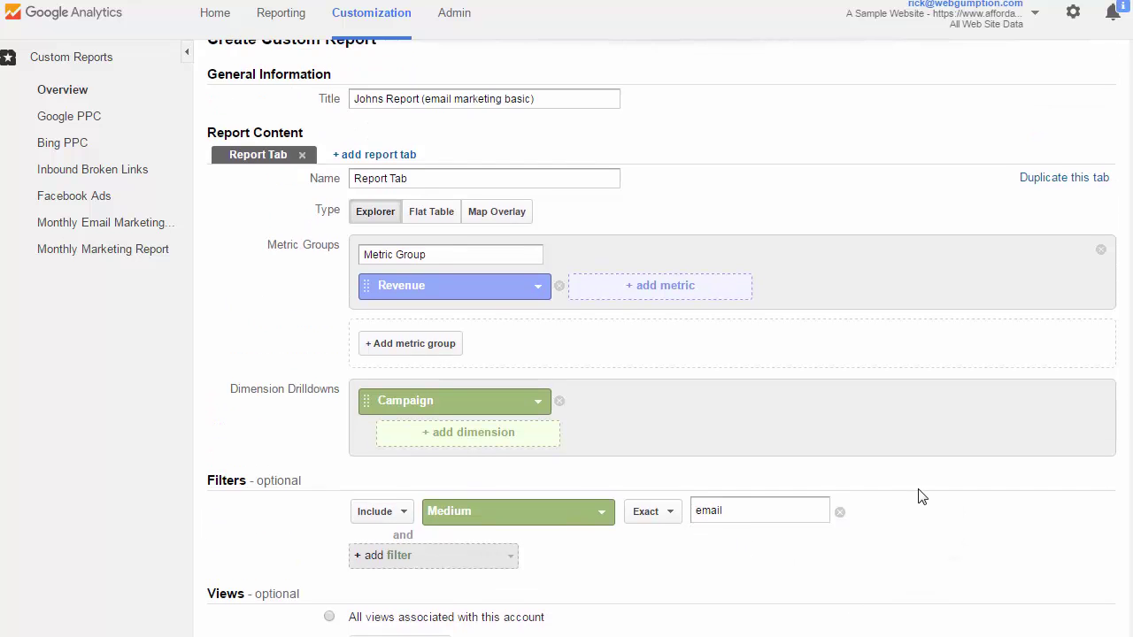
pyautogui.scroll(-1, 923, 498)
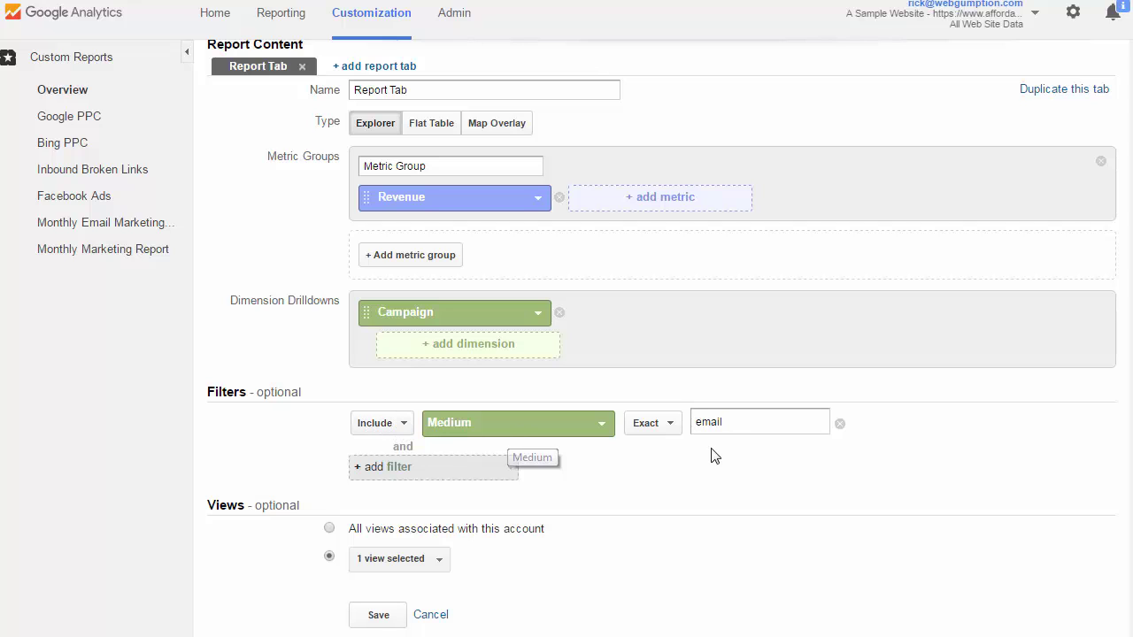
pyautogui.scroll(-1, 848, 502)
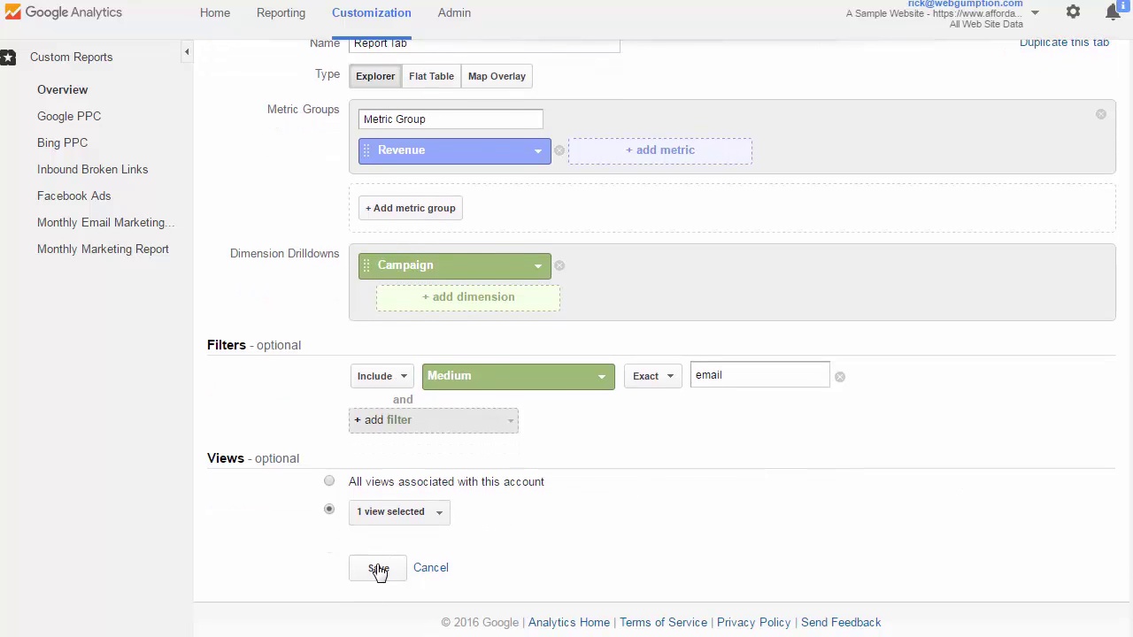
# Save the report and review its $902.16 revenue across five email campaigns.
pyautogui.click(378, 573)
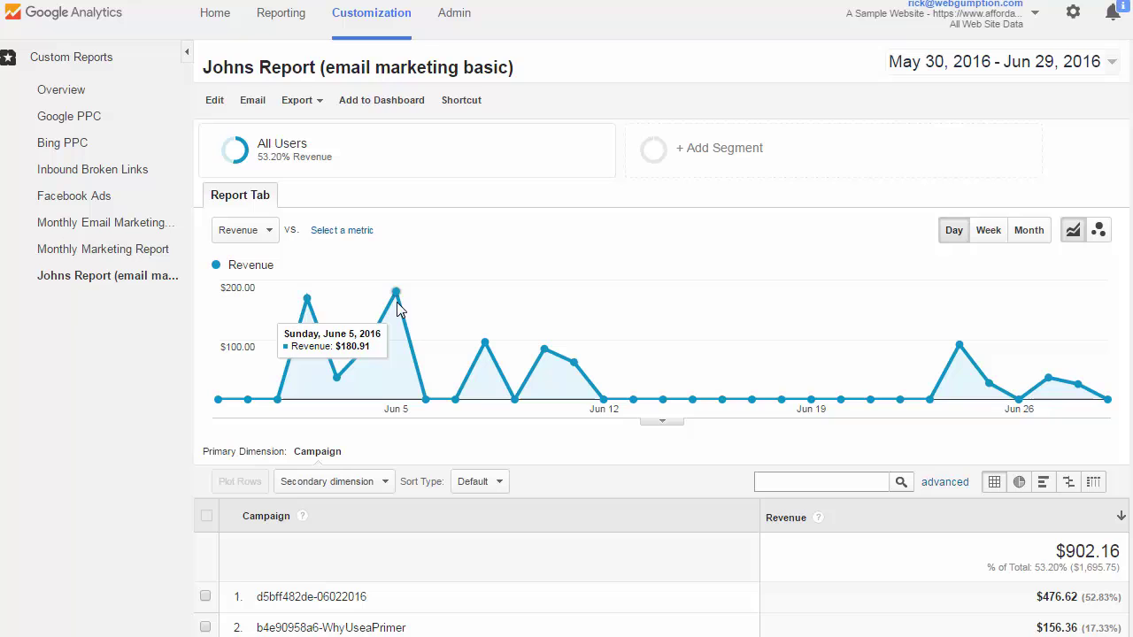
pyautogui.scroll(-2, 455, 363)
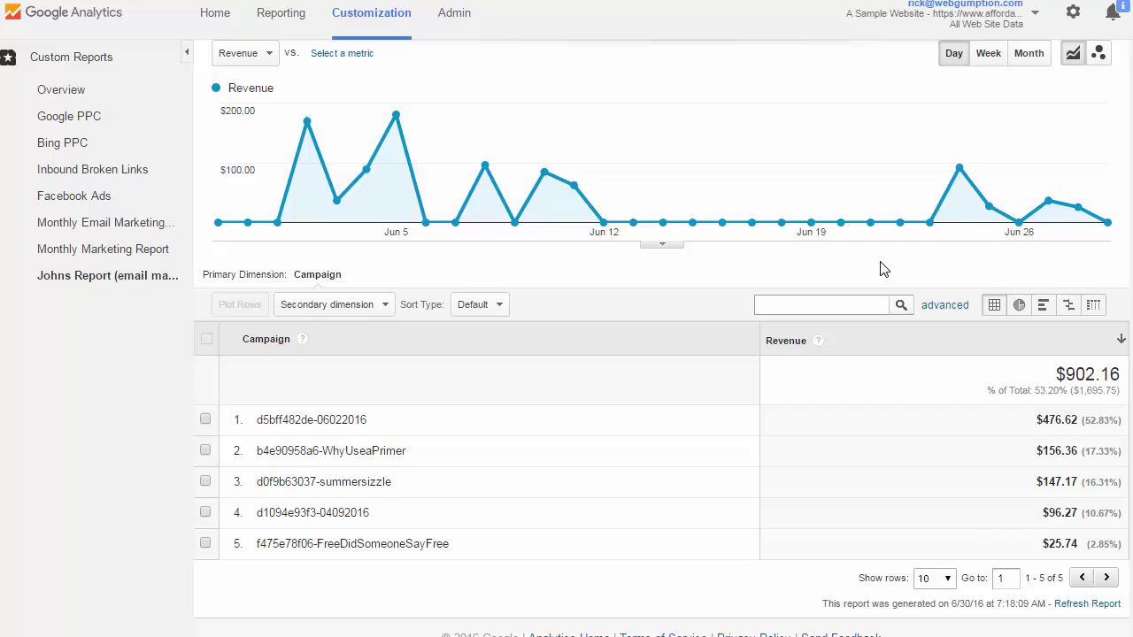
pyautogui.scroll(2, 852, 376)
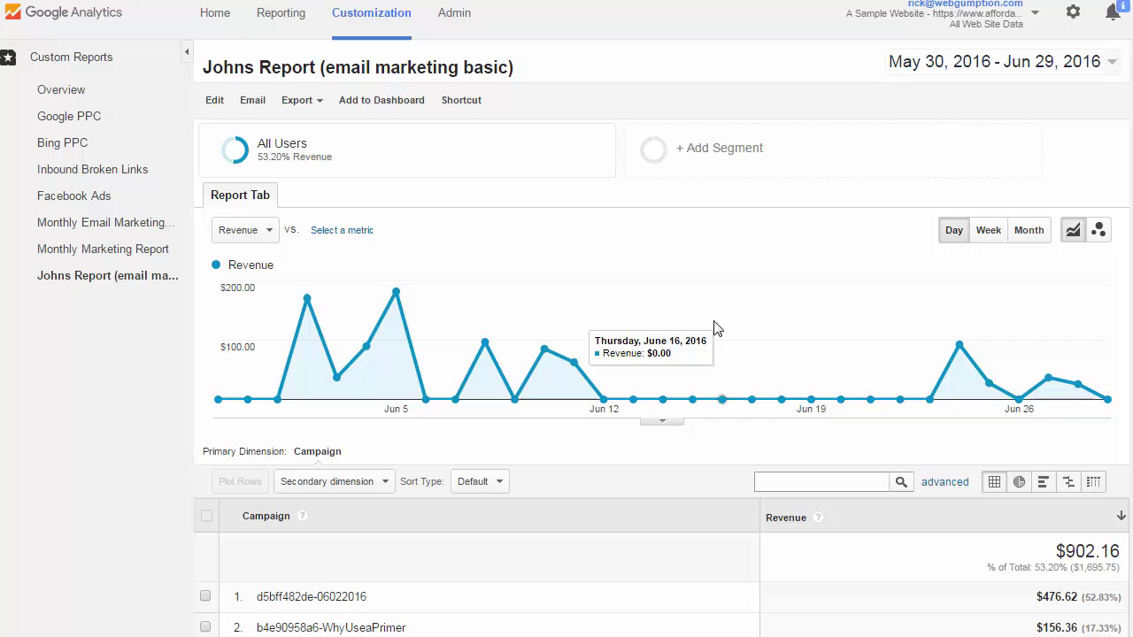
pyautogui.click(320, 108)
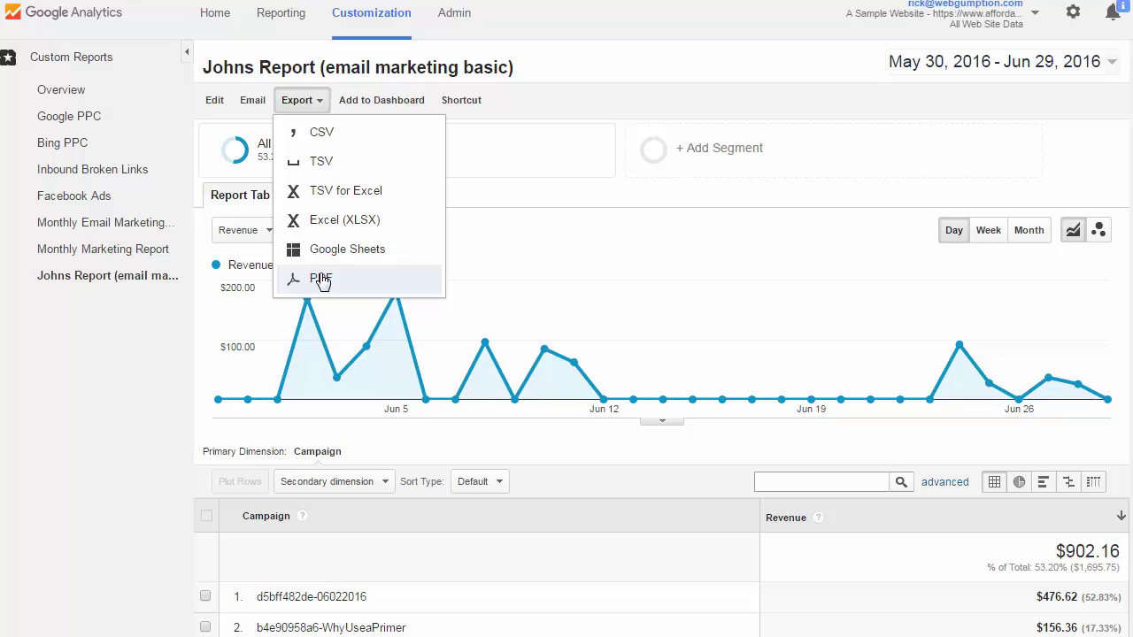
pyautogui.click(609, 66)
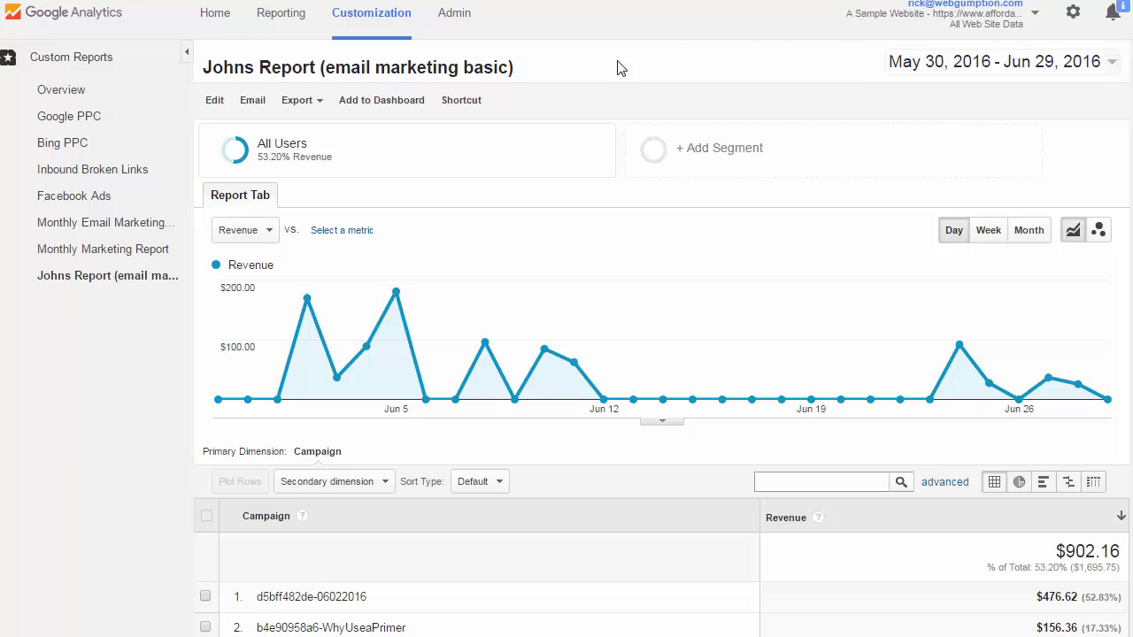
pyautogui.click(252, 104)
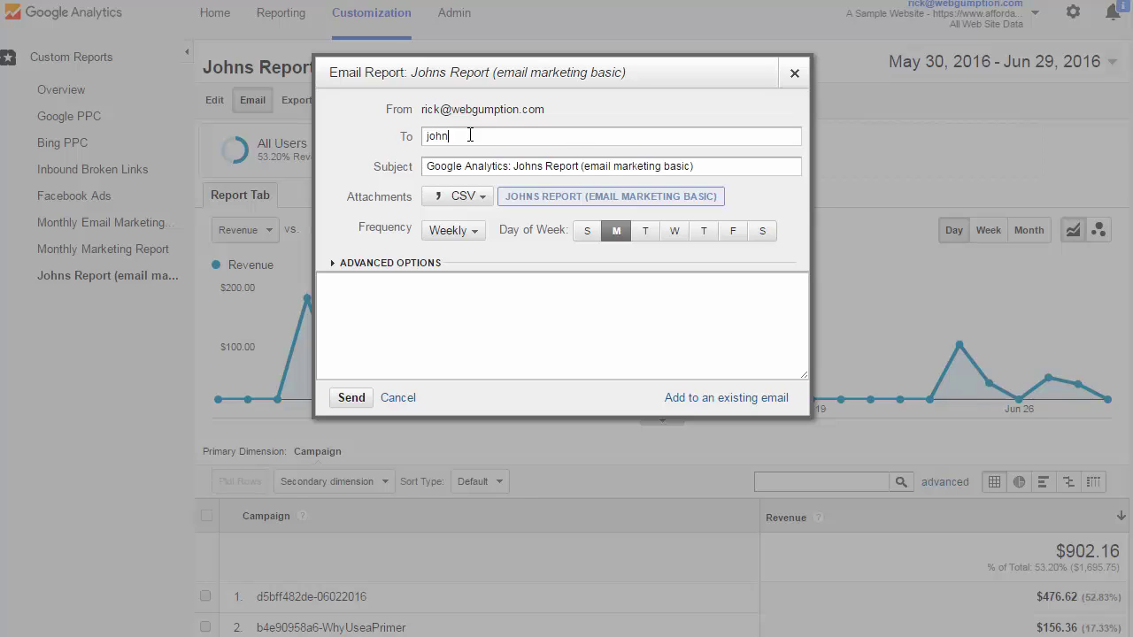
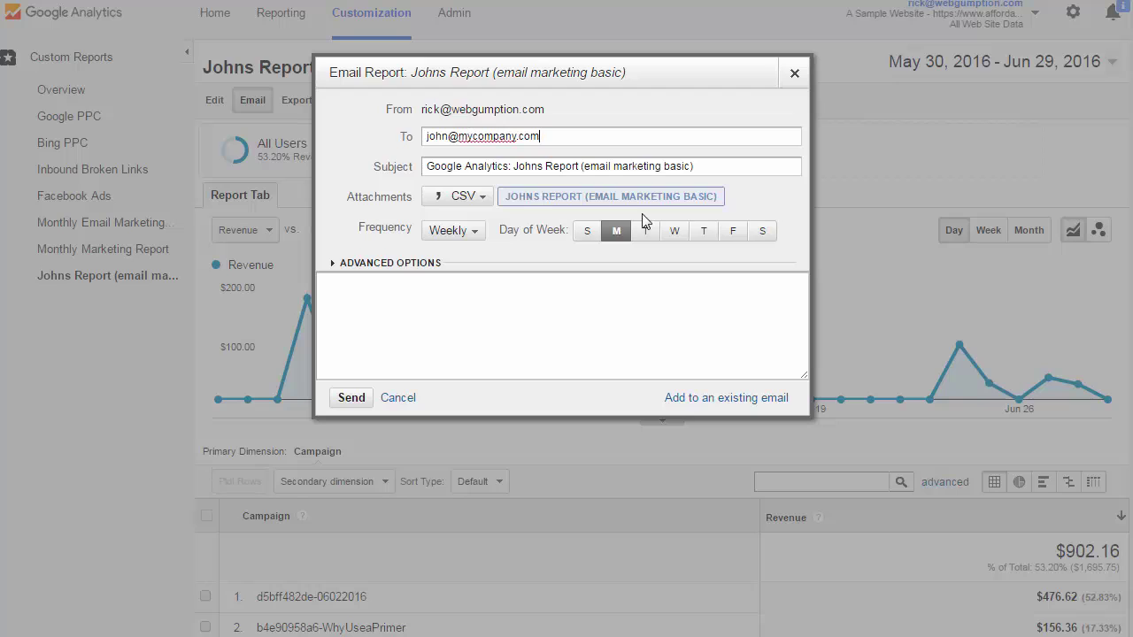
# Address the report to the colleague's e-mail, attached as PDF and sent monthly.
pyautogui.click(437, 174)
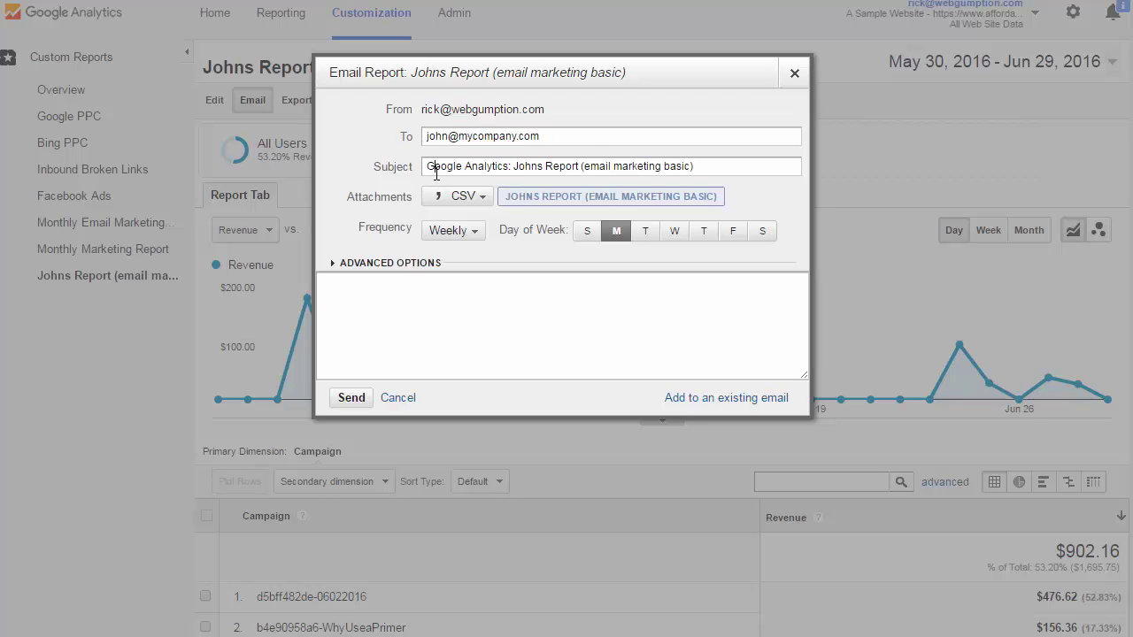
pyautogui.click(484, 203)
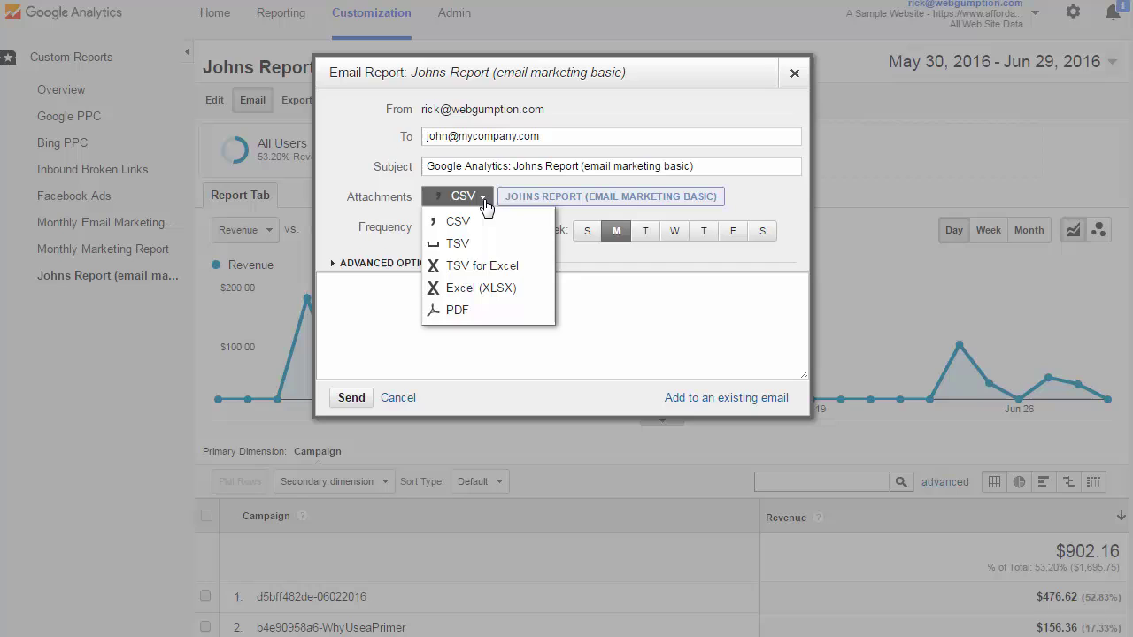
pyautogui.click(460, 309)
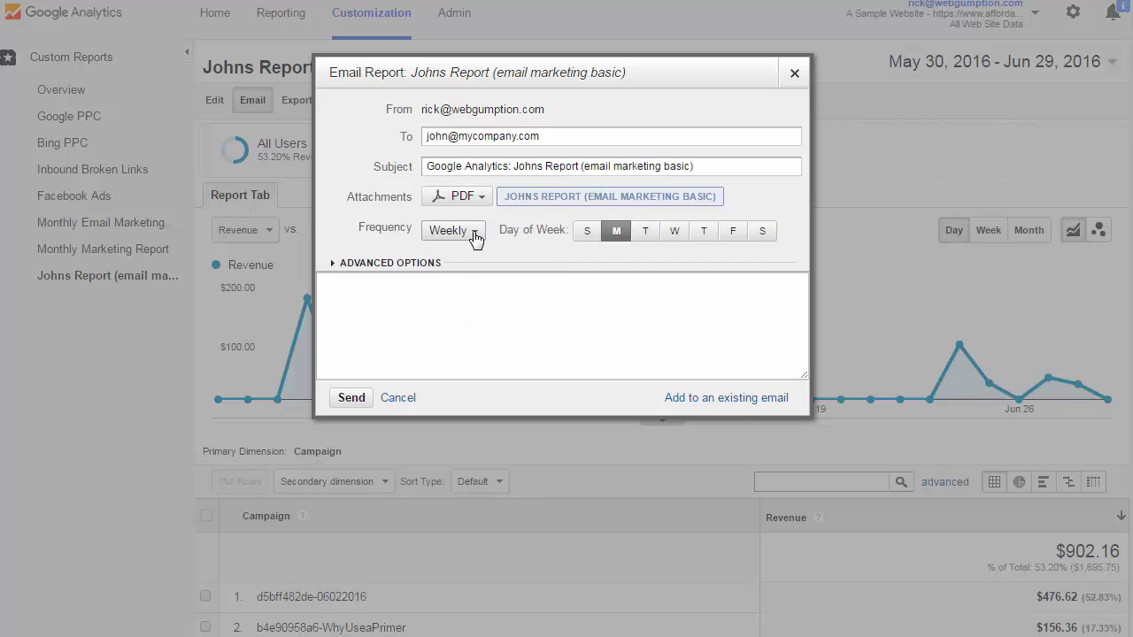
pyautogui.click(473, 232)
pyautogui.click(452, 303)
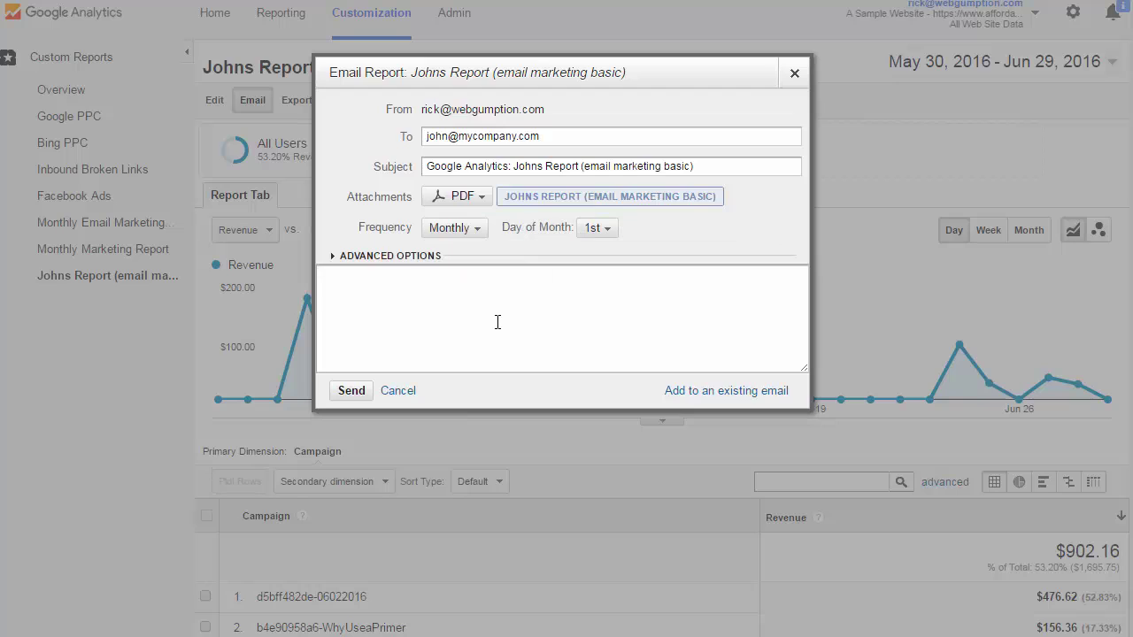
# In Advanced Options, keep the schedule active for 6 months and begin the message.
pyautogui.click(334, 258)
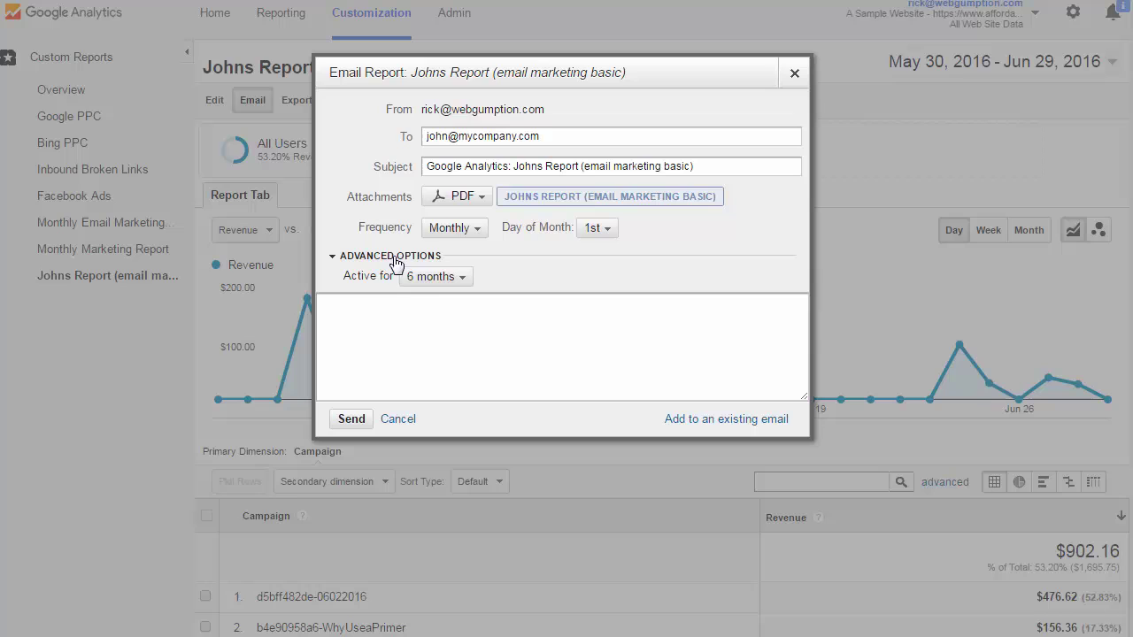
pyautogui.click(433, 283)
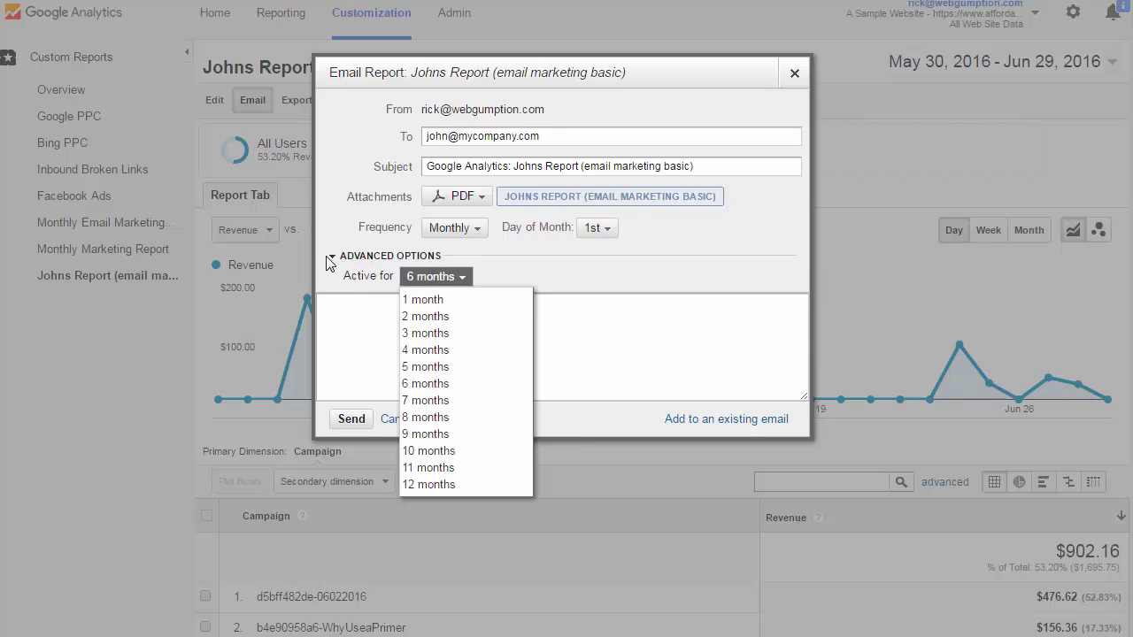
pyautogui.click(337, 315)
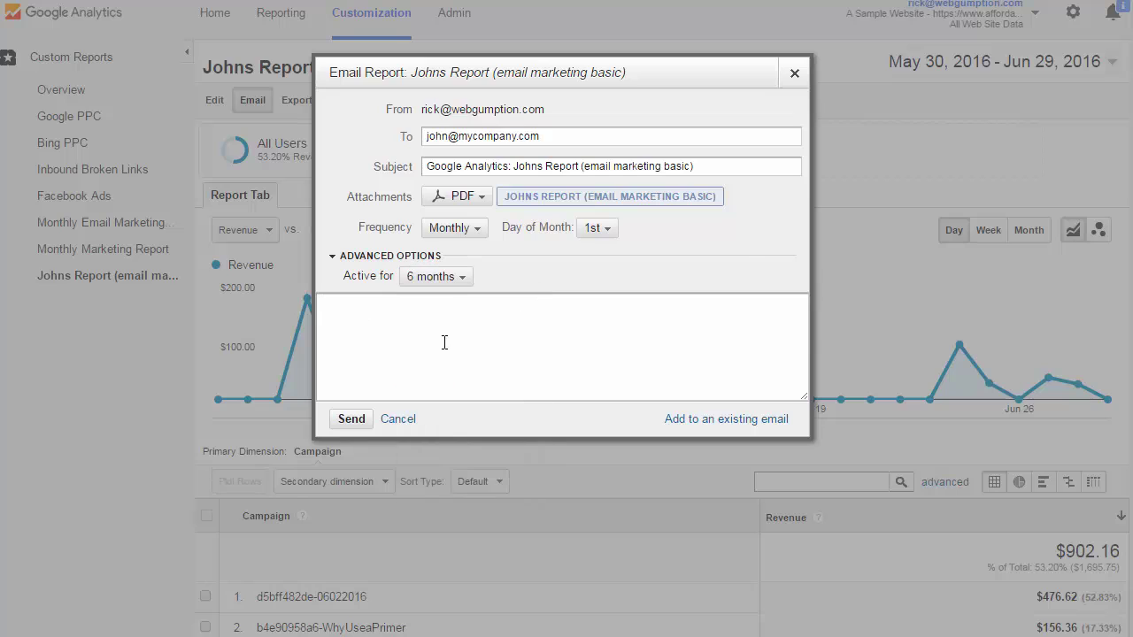